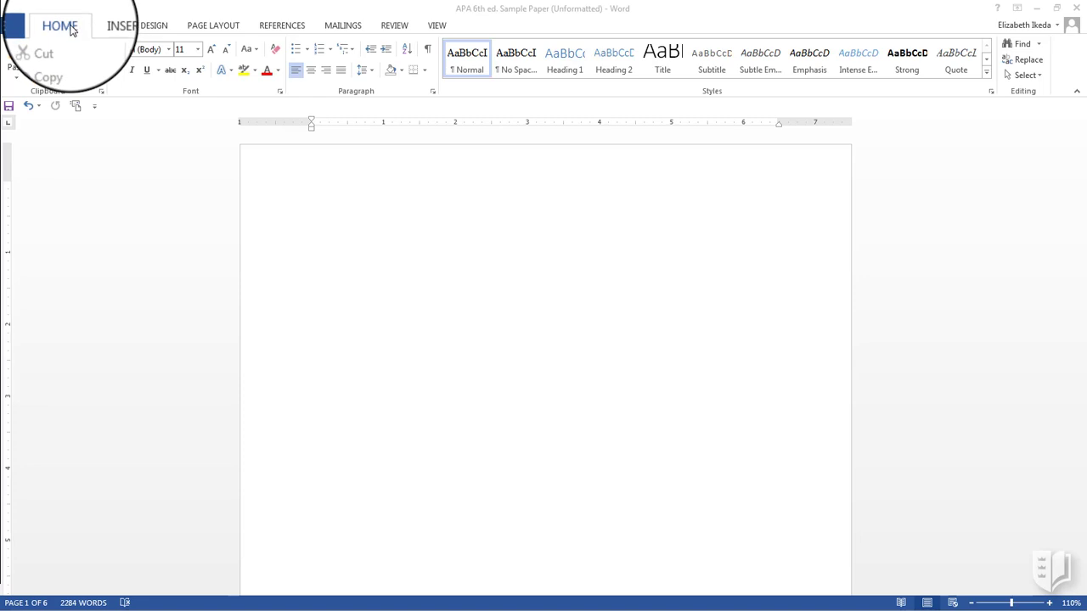
Step: Format the entire paper in Times New Roman 12 pt with 2.0 line spacing
left_click(163, 120)
left_click(169, 49)
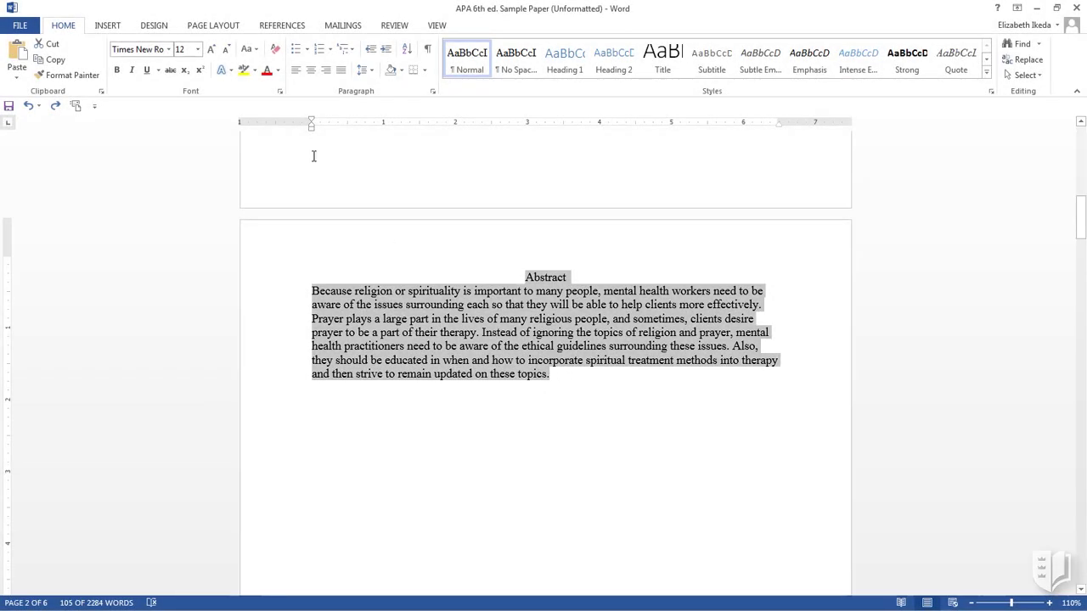
left_click(361, 71)
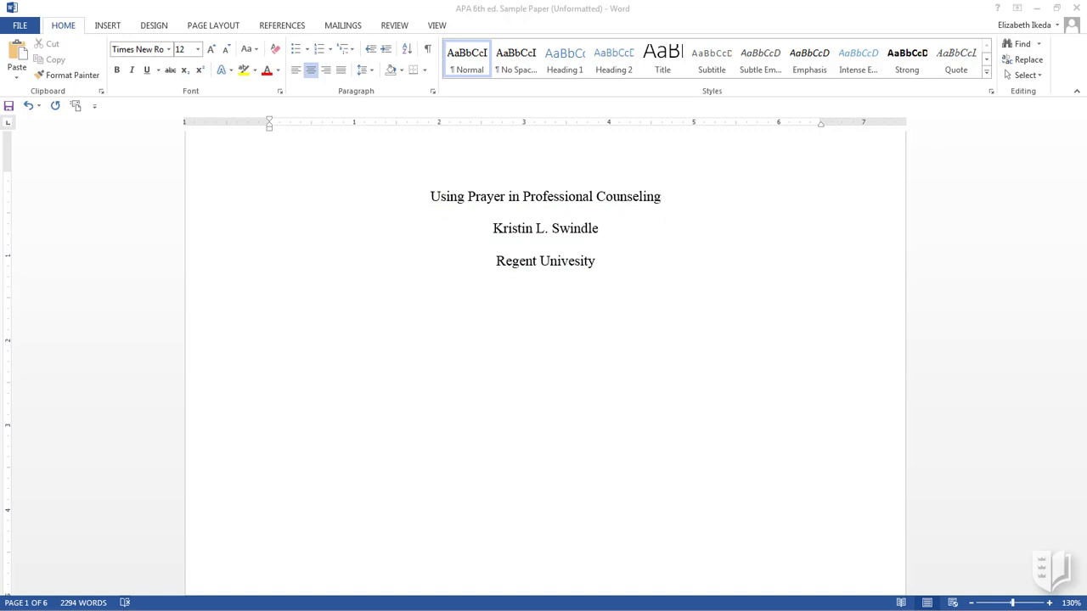
Step: Push the title, author and university block down with blank lines, then zoom out to view the page
left_click(419, 199)
key("Return")
key("Return")
key("Return")
key("Return")
key("Return")
key("Return")
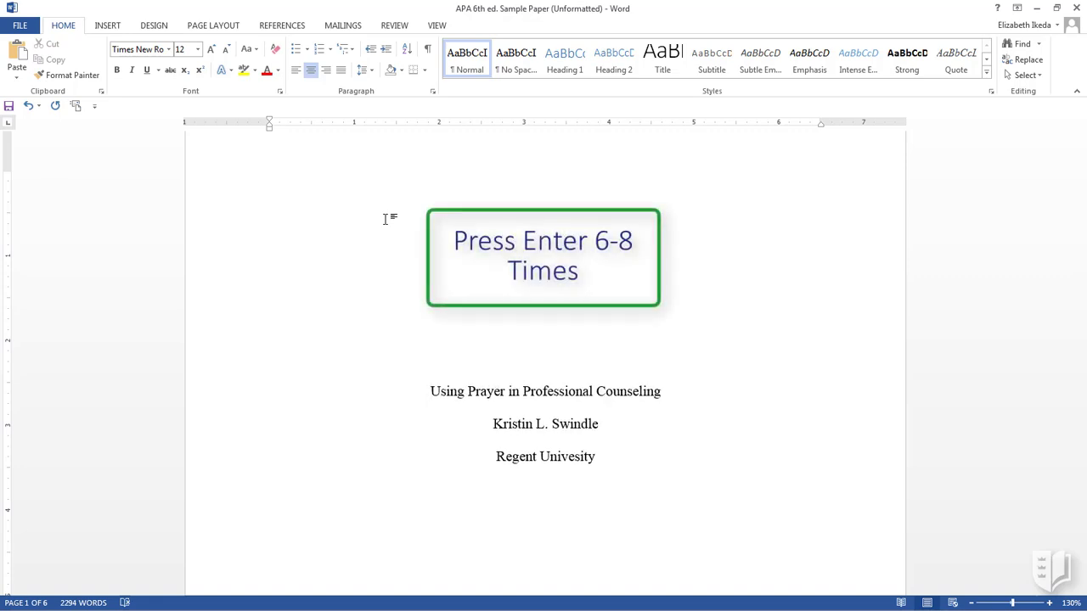
left_click(970, 603)
left_click(970, 602)
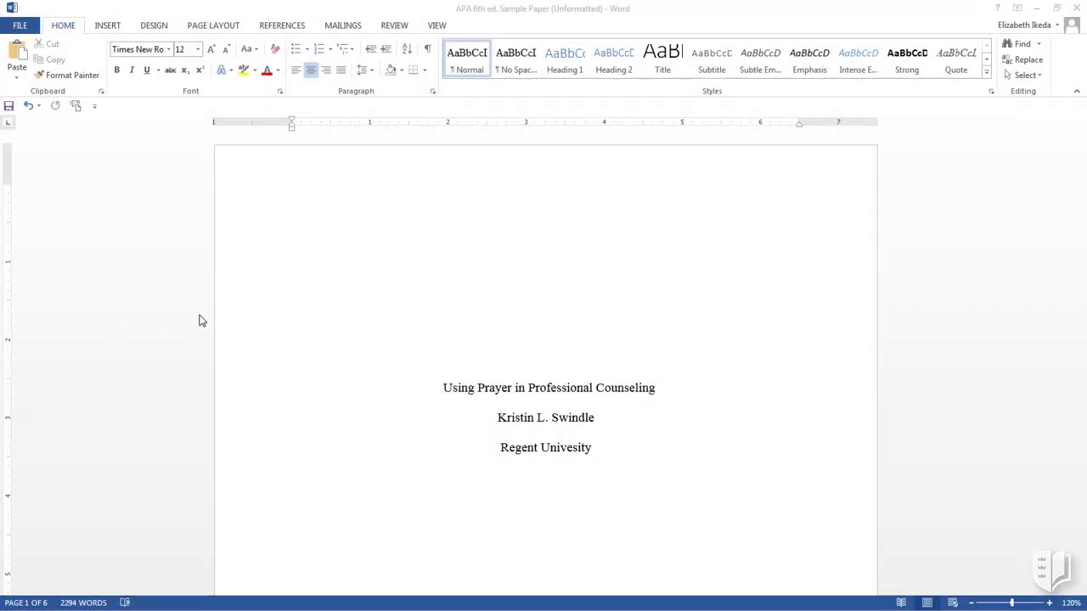
Step: Create a different first-page header with a right page number and 'Running head: PRAYER PROFESSIONAL COUNSELING'
double_click(473, 183)
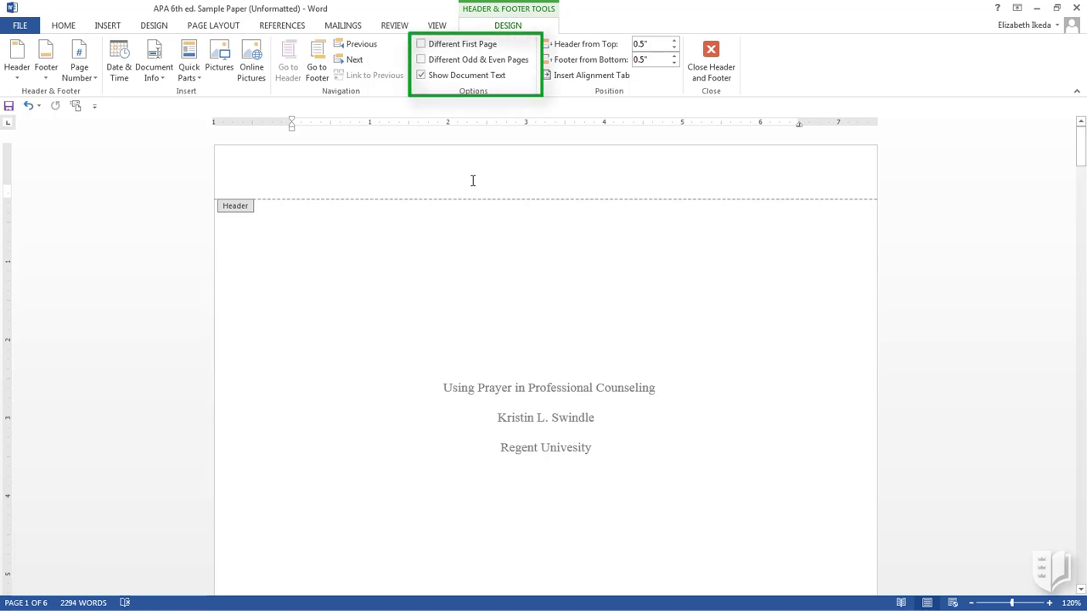
left_click(421, 45)
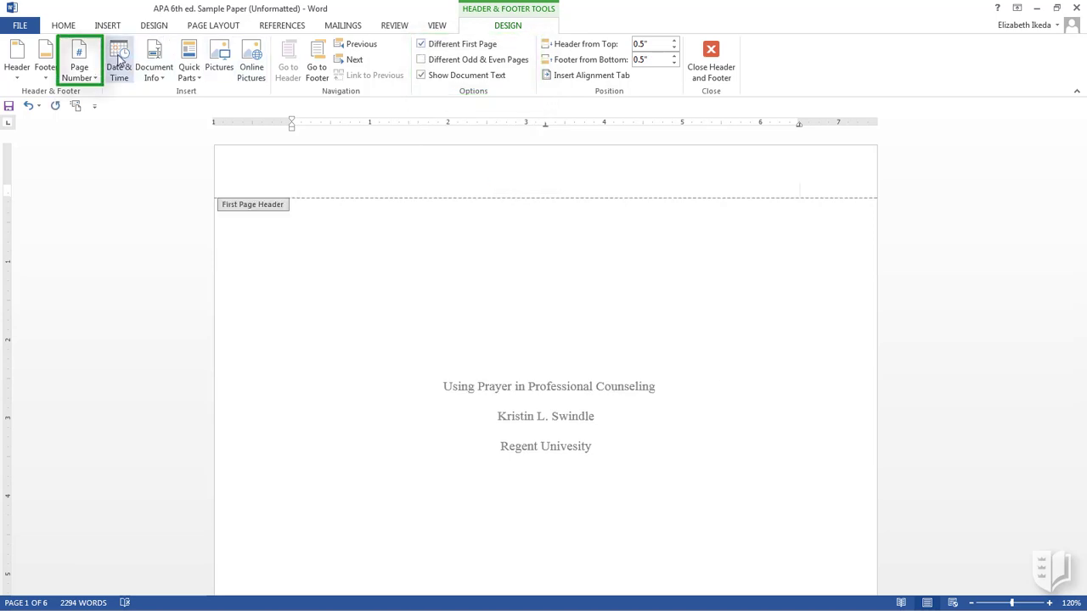
left_click(79, 64)
mouse_move(105, 92)
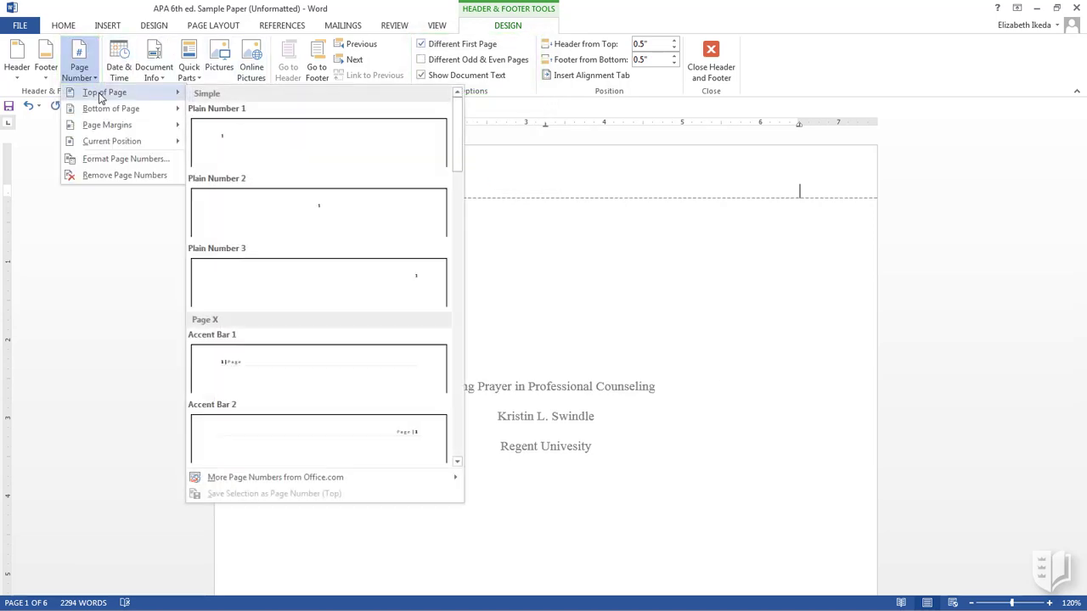
left_click(356, 283)
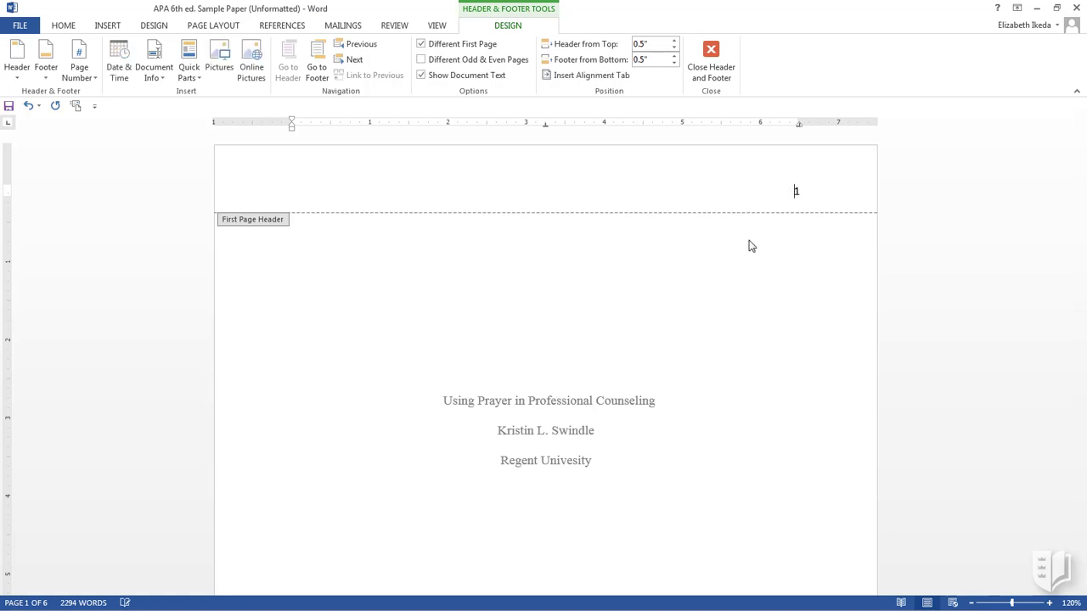
type("ing head: PRAYER PROFESSIONAL COUNSELING")
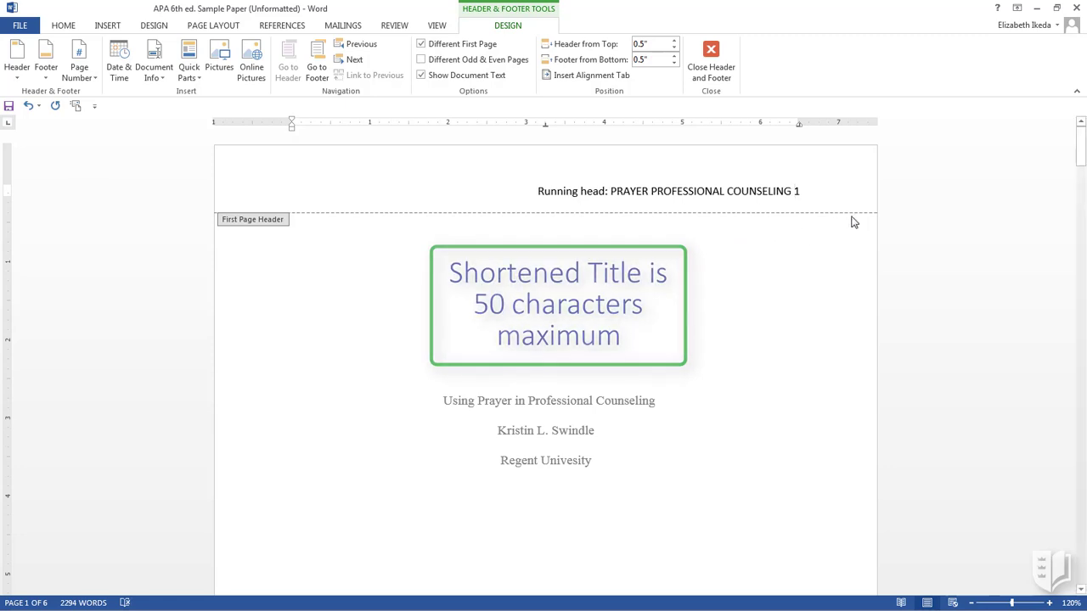
Step: Set the running head to Times New Roman and tab it to the left margin before the page number
left_click_drag(800, 192, 536, 187)
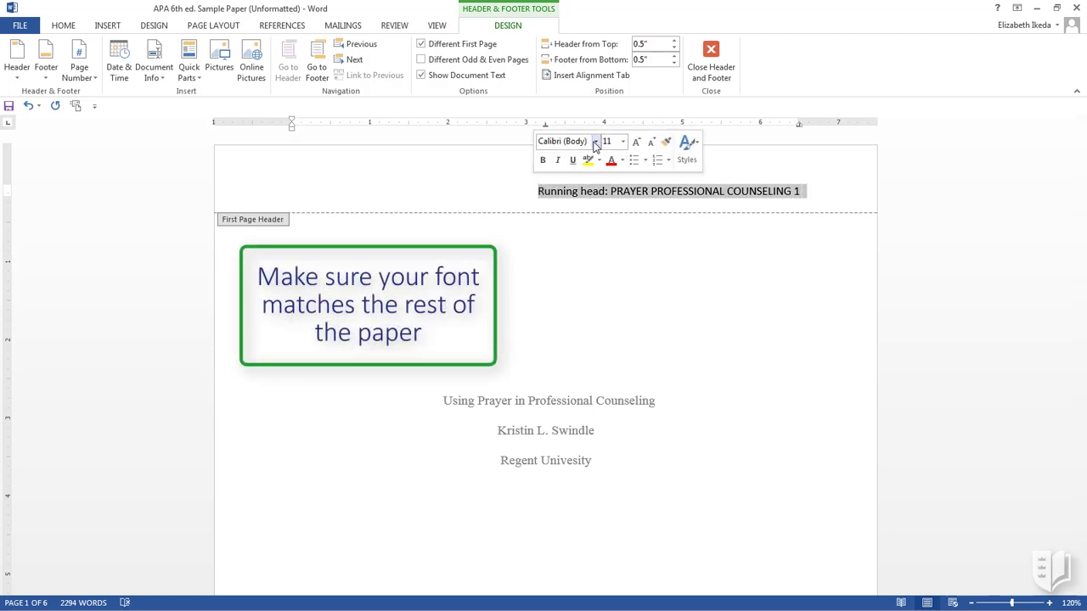
left_click(595, 141)
left_click(599, 225)
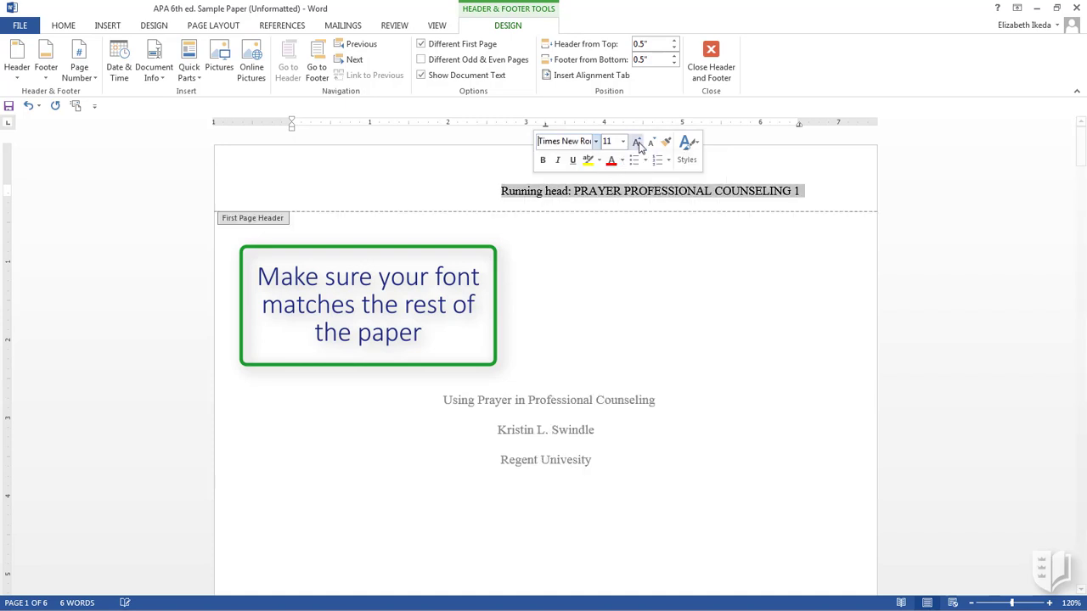
left_click(795, 194)
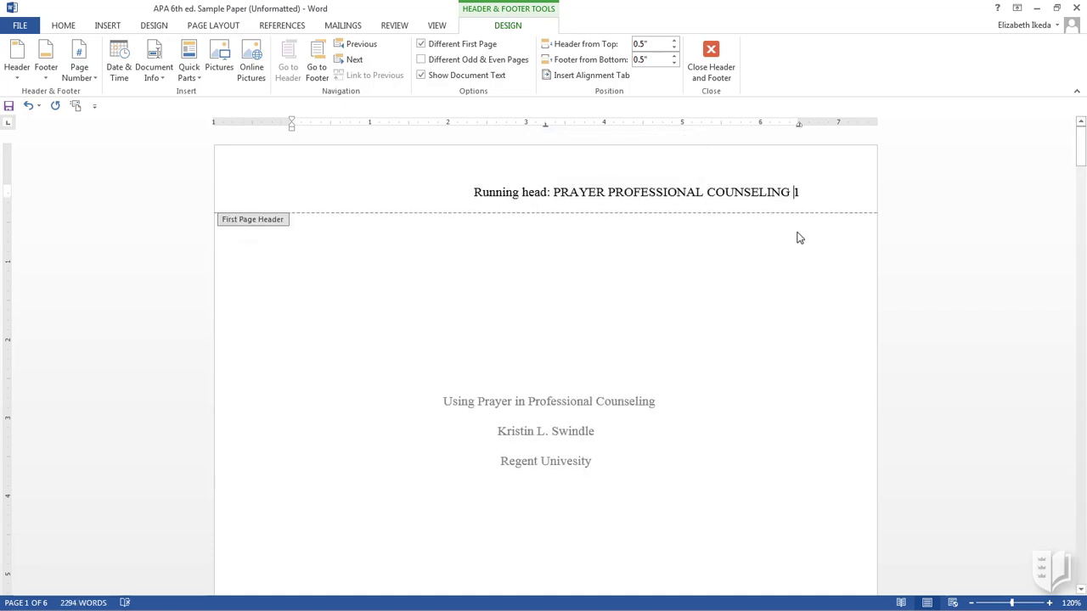
key("Tab")
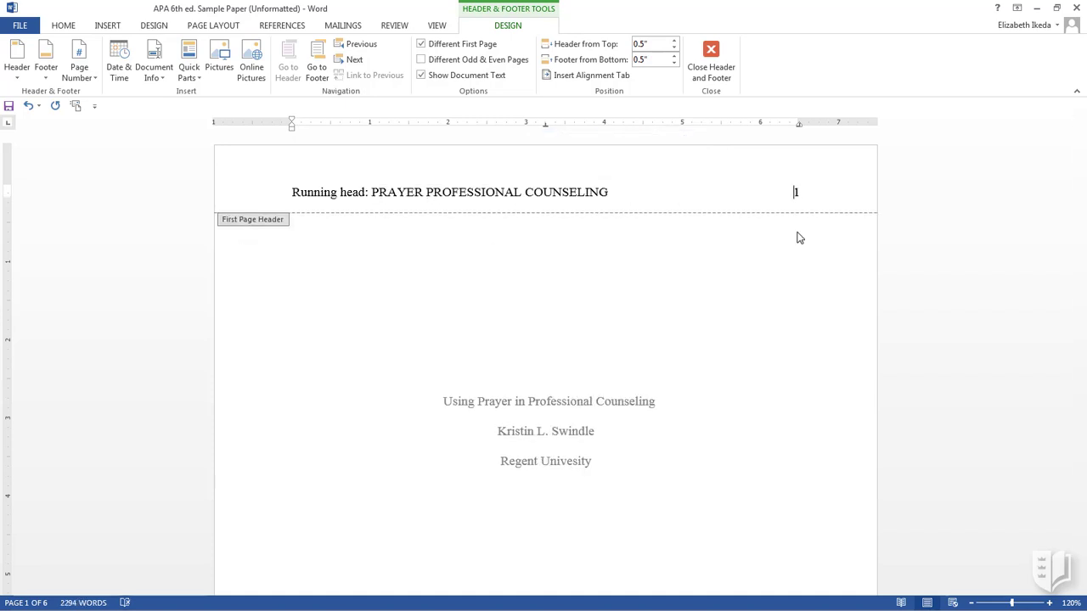
Step: Give the page 2 header a right-aligned page number 2 and the left-aligned title 'PRAYER PROFESIONAL COUNSELING'
scroll(756, 337, "down", 3)
scroll(756, 337, "down", 2)
scroll(747, 353, "down", 6)
scroll(747, 353, "down", 1)
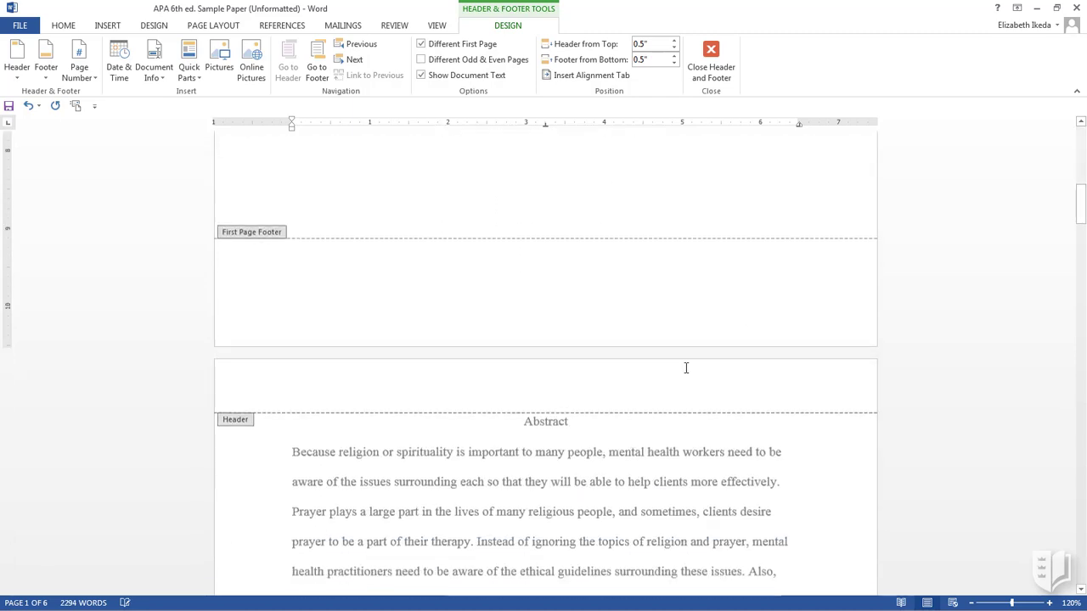
left_click(682, 376)
left_click(90, 53)
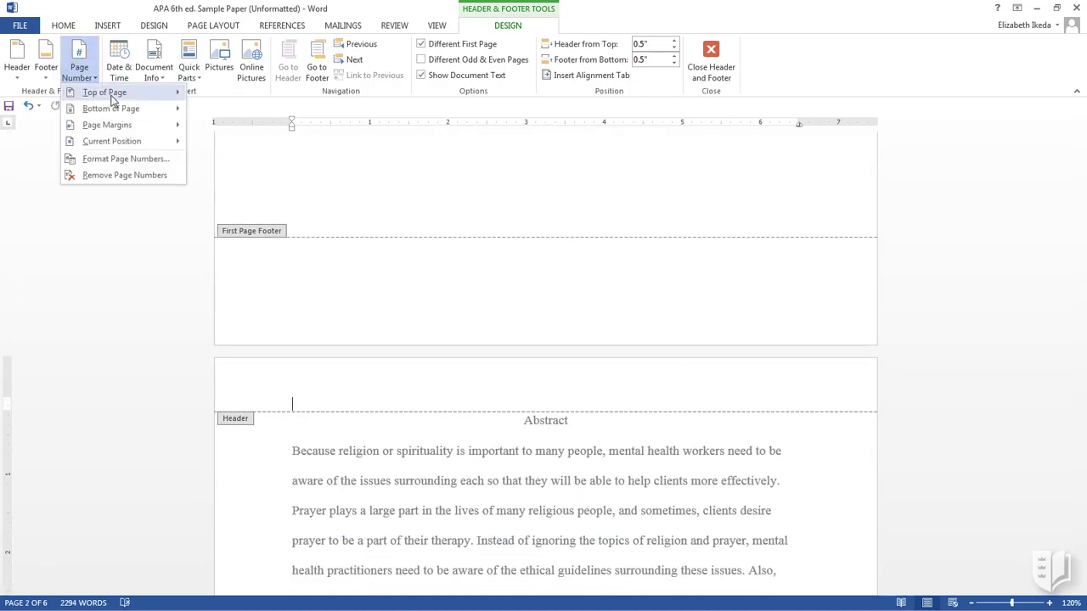
left_click(347, 275)
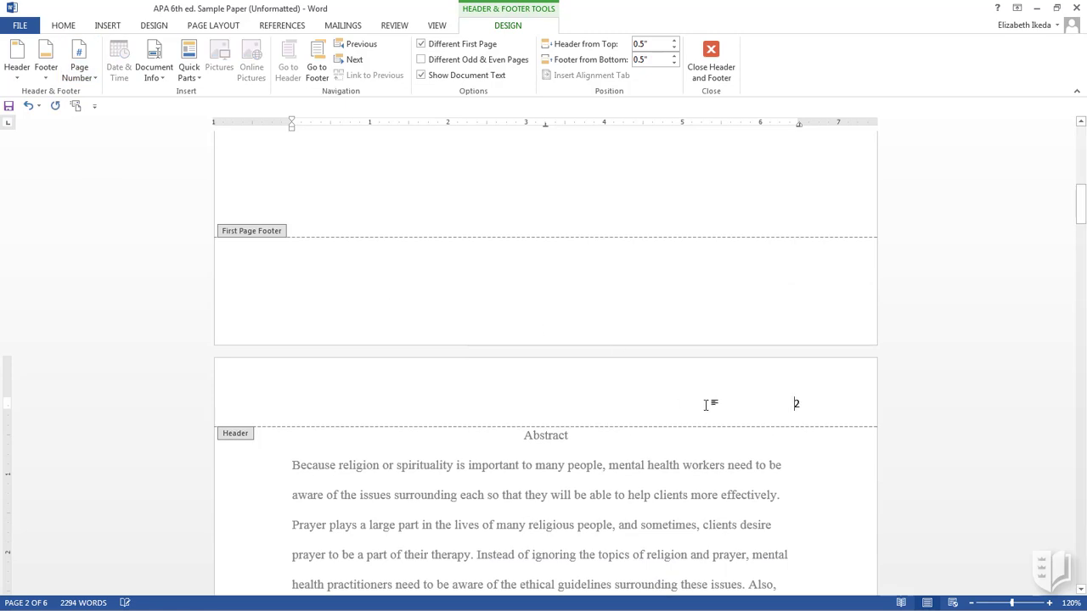
type("PRAYER PROFESIONAL COUNSELING")
key("Tab")
key("Tab")
key("ctrl+l")
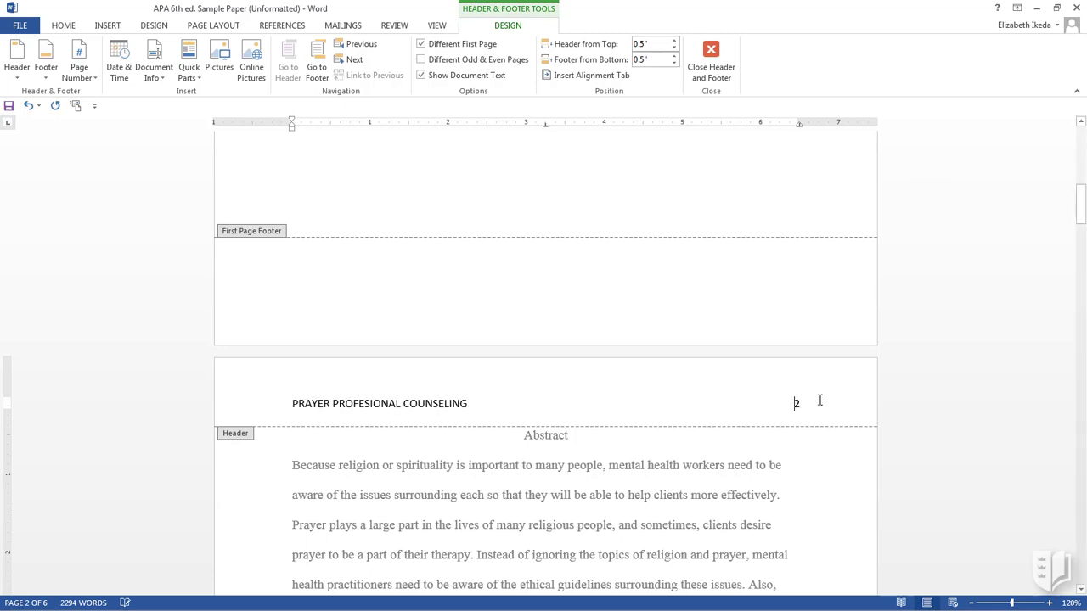
Step: Format the page 2 header text and page number in Times New Roman, 12 pt
left_click_drag(820, 400, 376, 375)
left_click(280, 395)
left_click(344, 347)
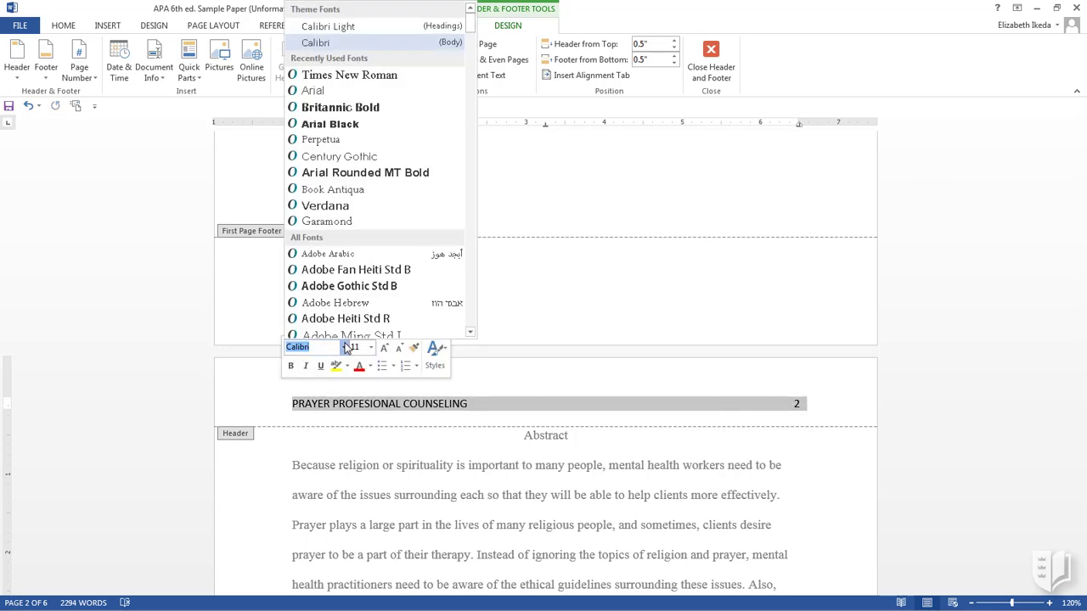
left_click(356, 74)
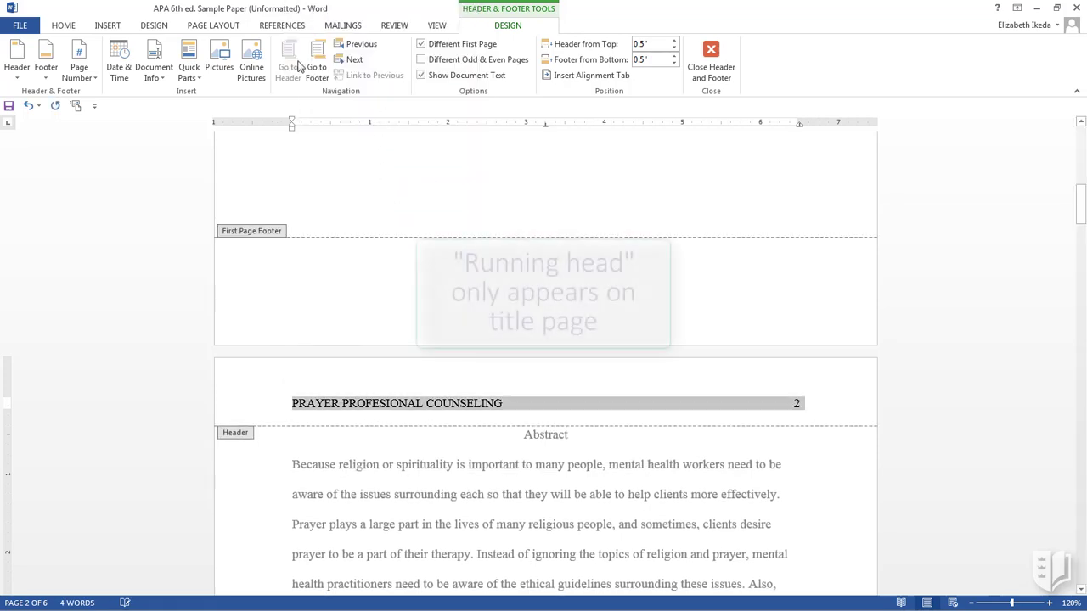
left_click(64, 25)
left_click(212, 48)
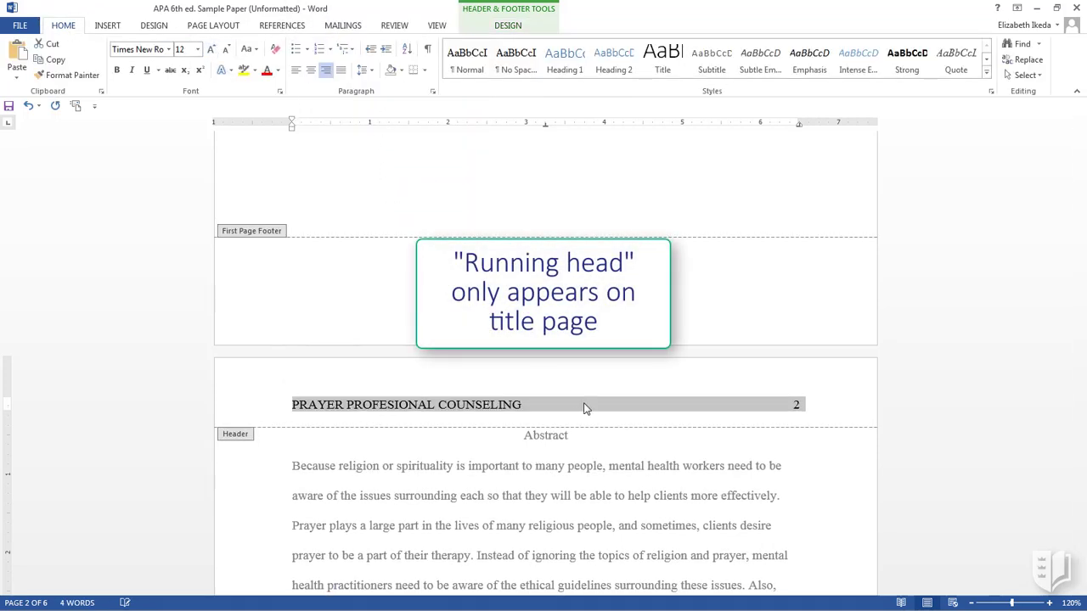
left_click(637, 412)
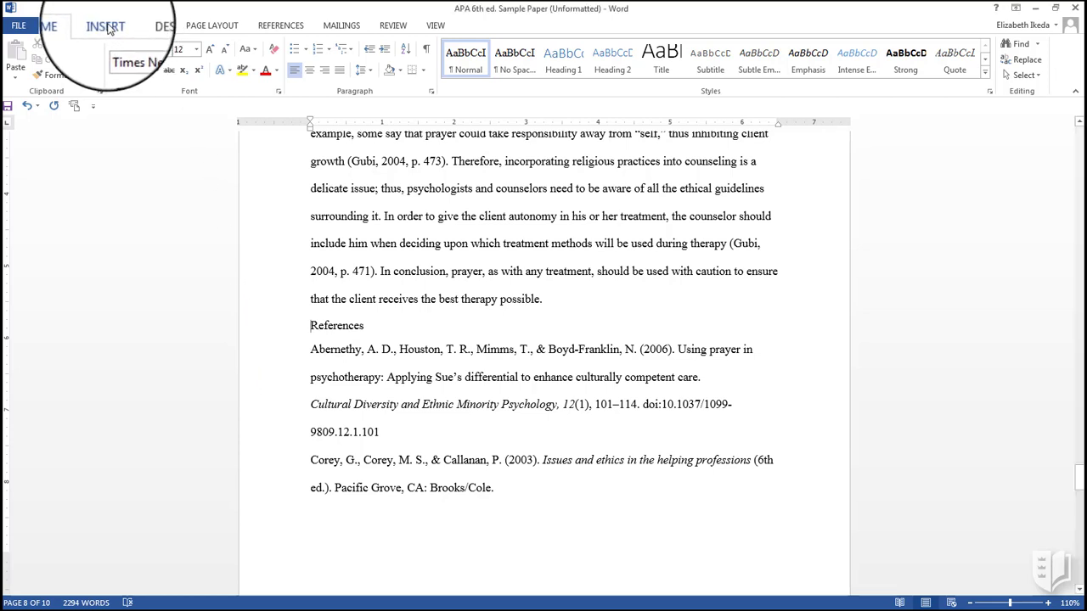
Step: Insert a page break before References and center the References heading
left_click(106, 25)
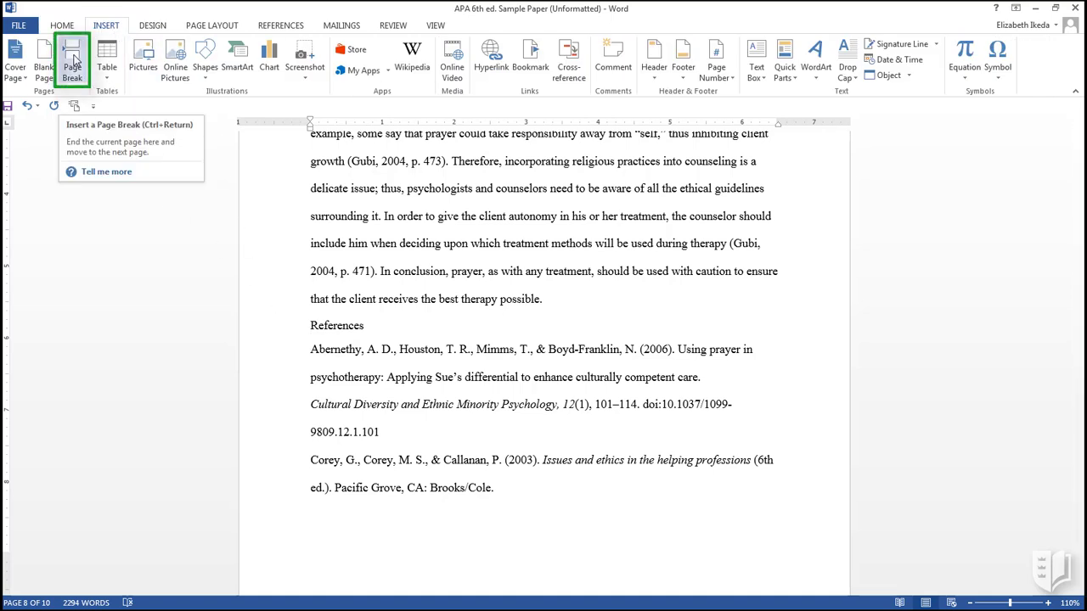
left_click(74, 60)
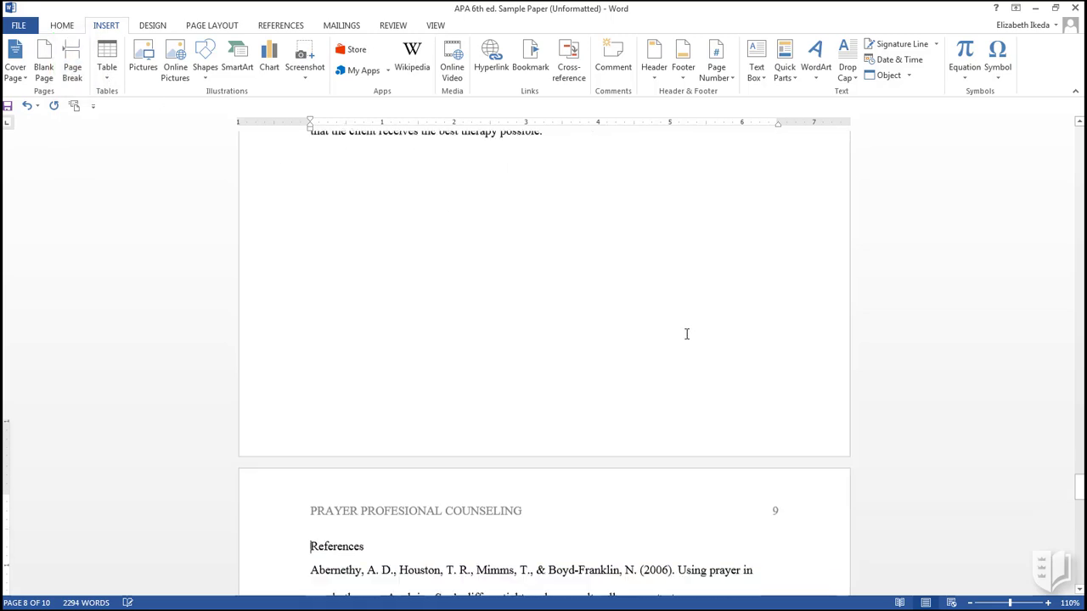
scroll(681, 375, "down", 5)
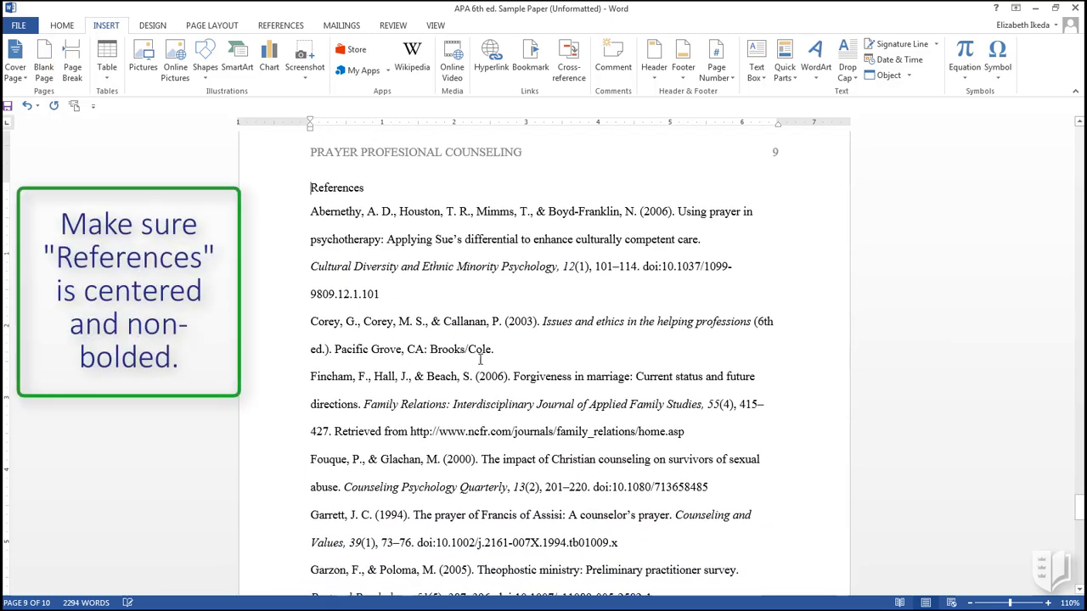
key("ctrl+e")
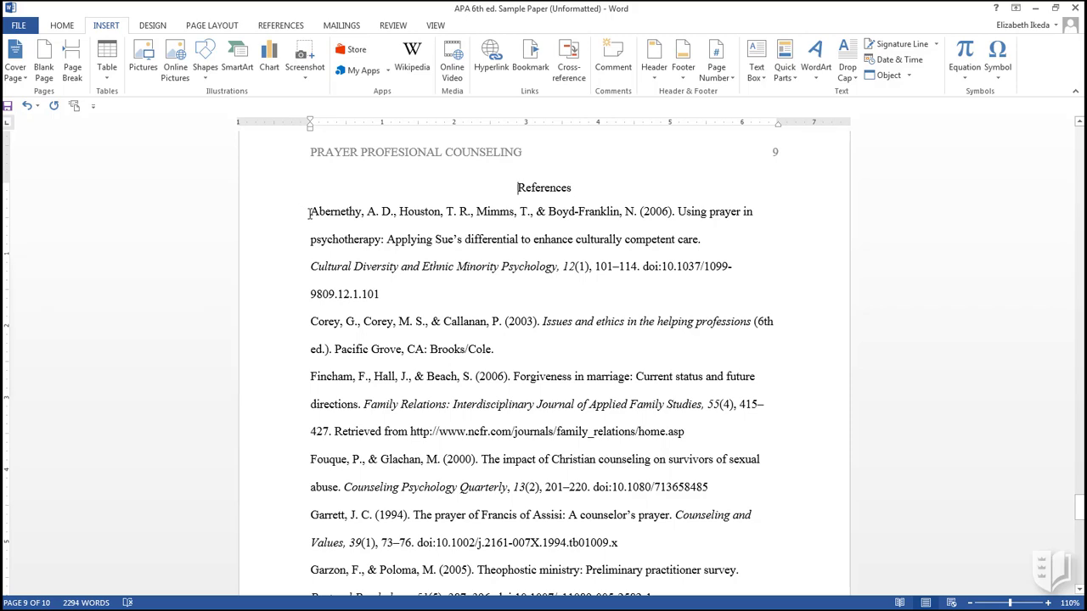
Step: Select every reference entry from Abernethy through Yarhouse and open its right-click formatting menu
left_click_drag(309, 214, 439, 386)
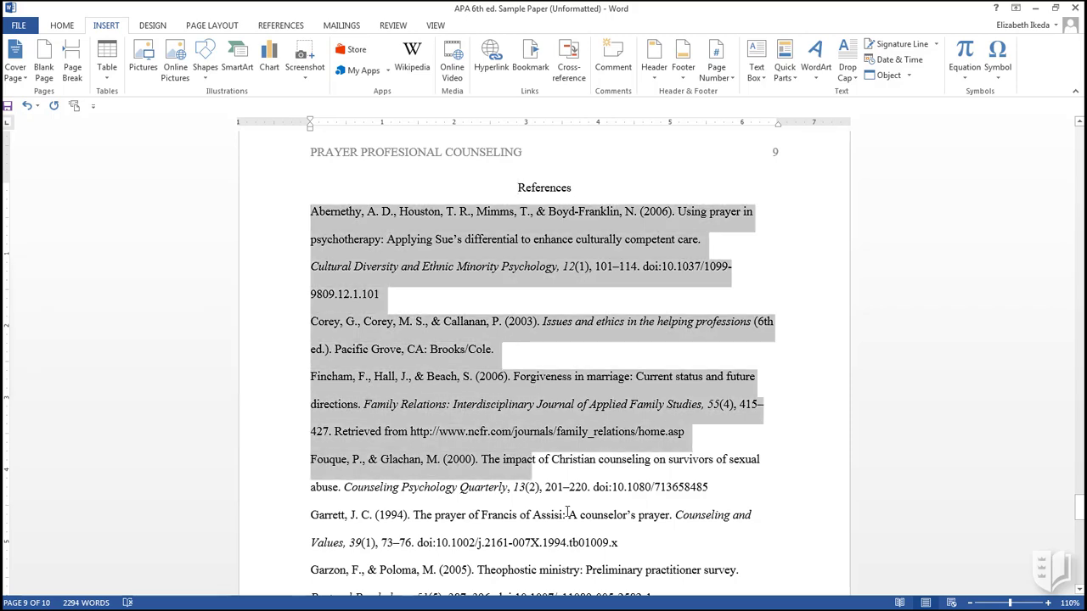
mouse_move(581, 525)
left_mouse_down()
mouse_move(670, 606)
mouse_move(594, 432)
left_mouse_up()
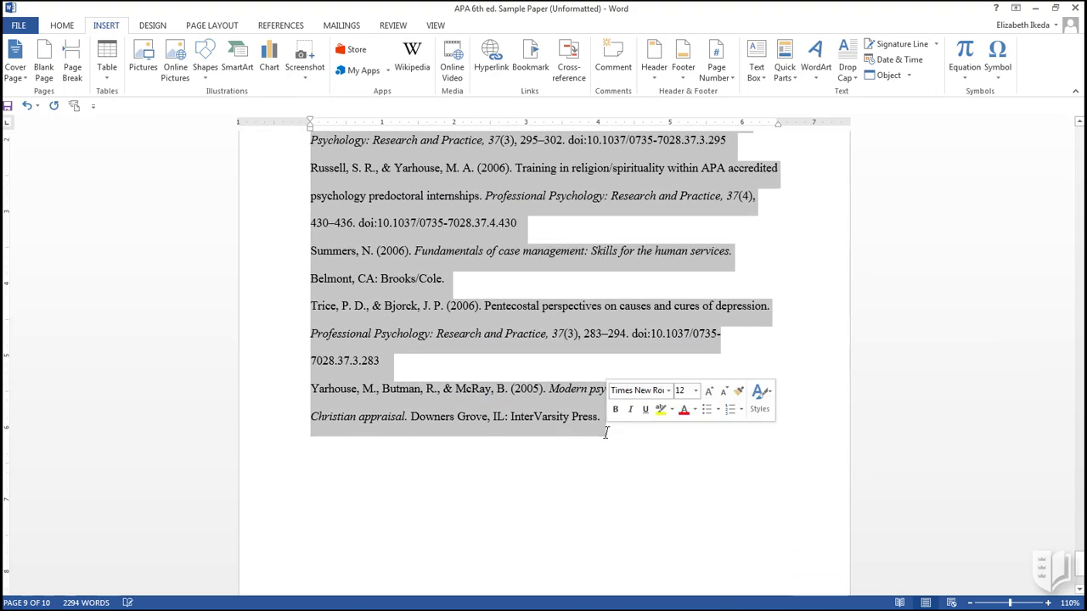
right_click(458, 247)
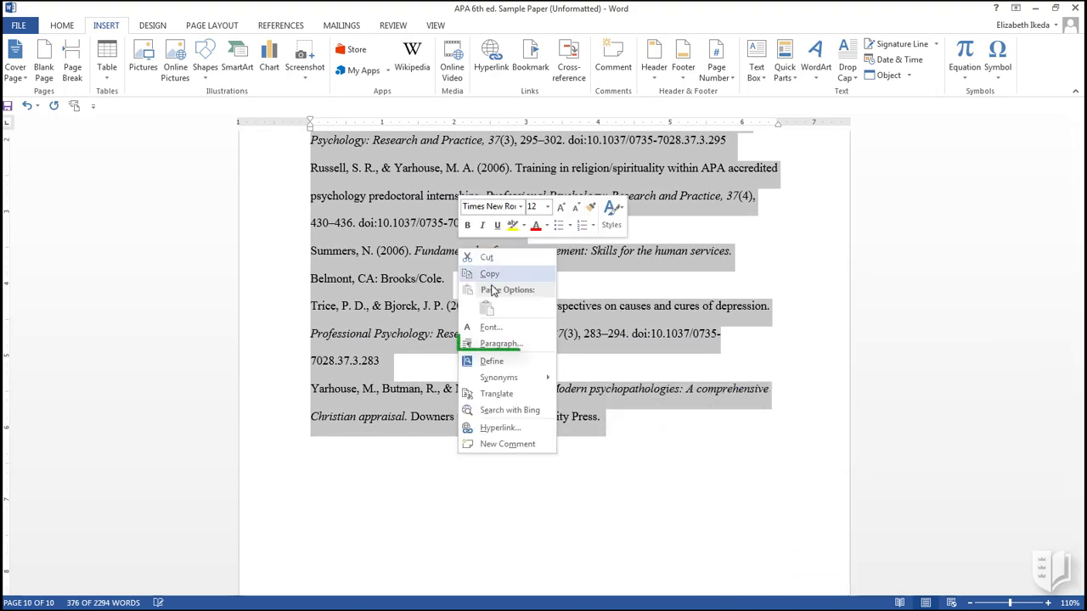
Step: Set Special indentation to Hanging (48 px) for the selected references in the Paragraph dialog
left_click(543, 346)
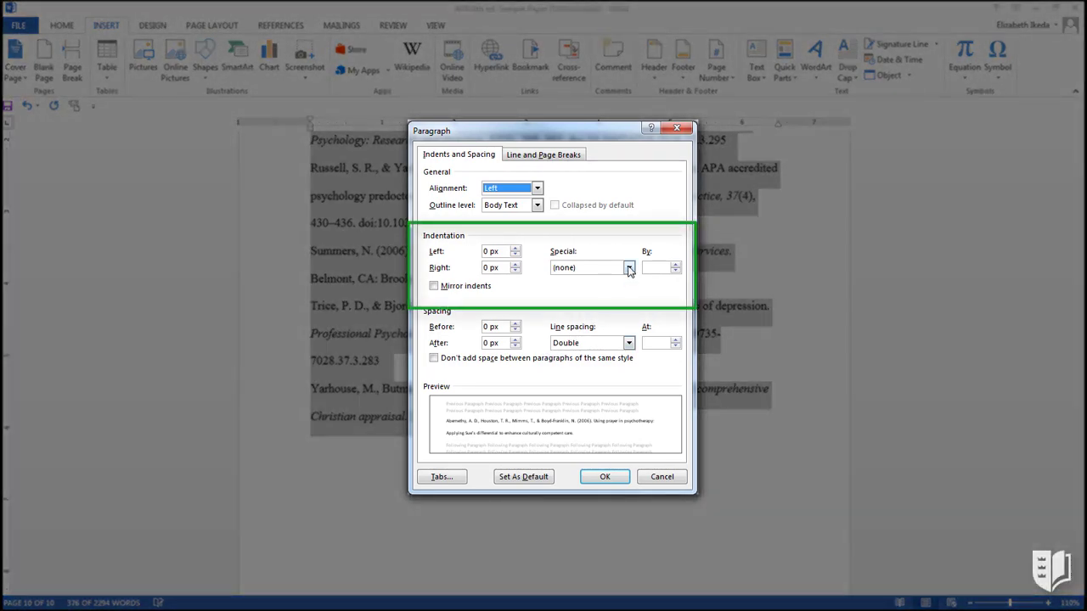
left_click(629, 268)
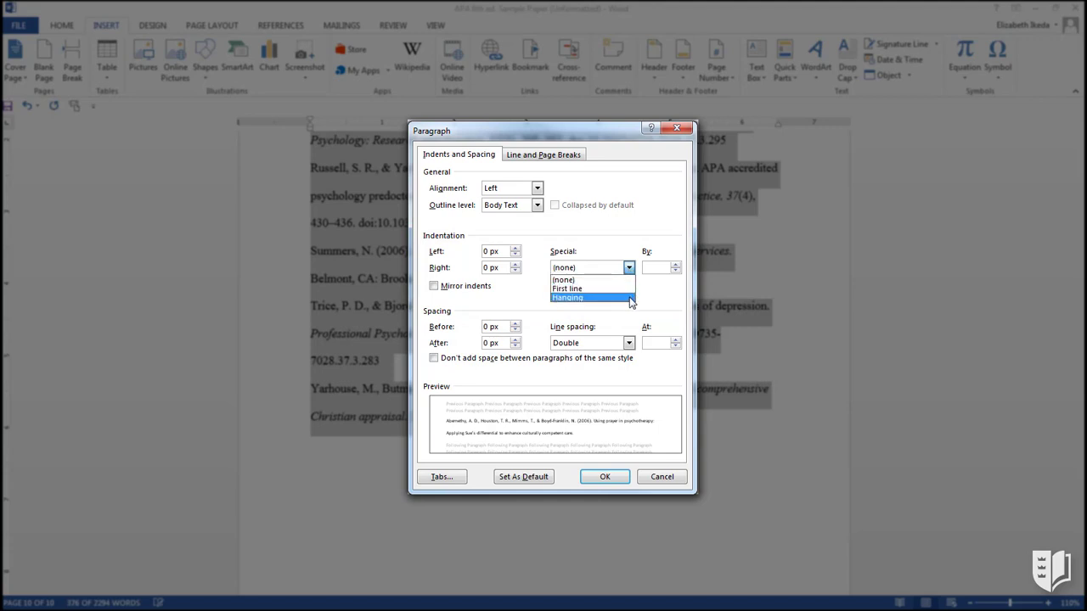
left_click(631, 298)
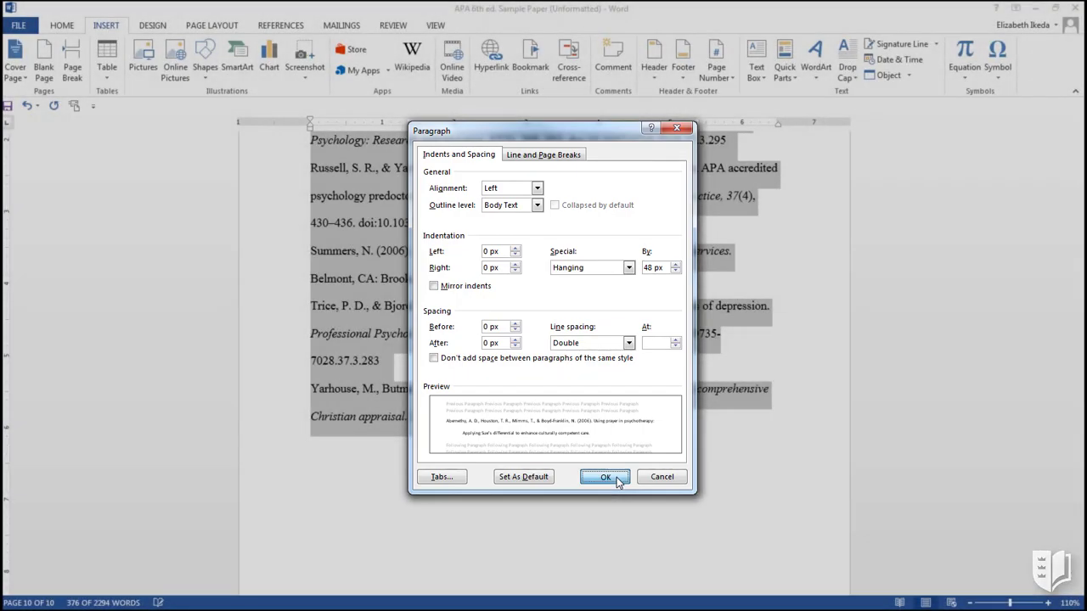
left_click(618, 479)
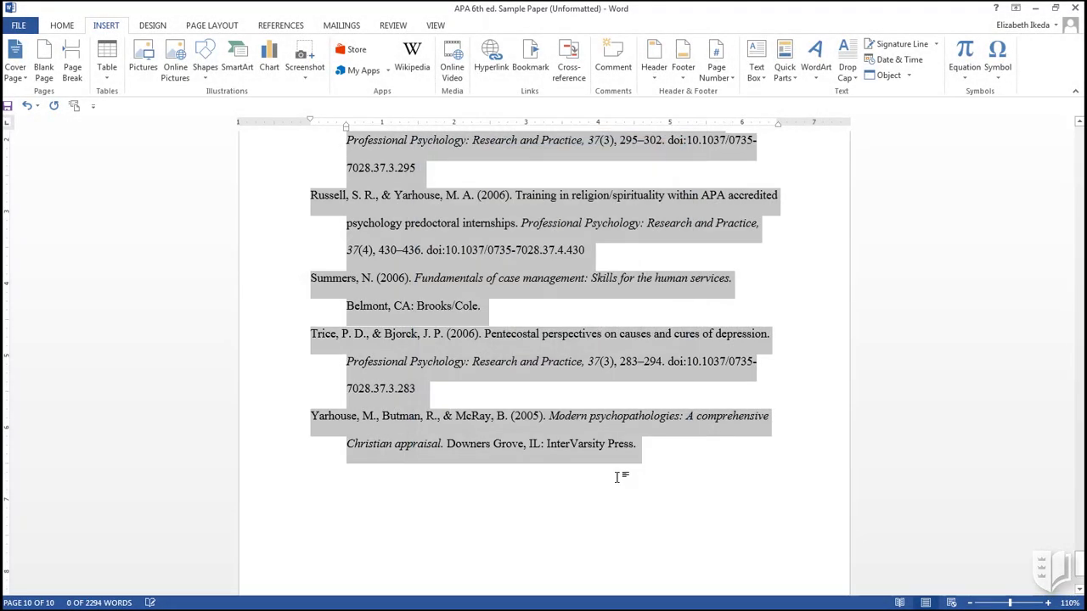
left_click(641, 458)
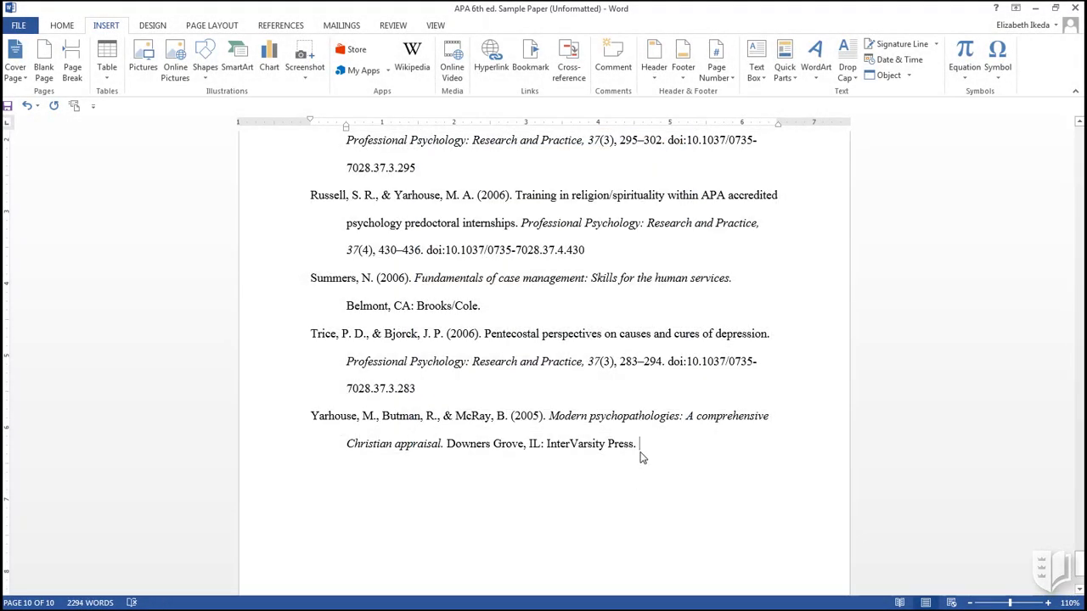
scroll(643, 449, "up", 2)
scroll(641, 453, "up", 3)
scroll(641, 452, "up", 3)
scroll(641, 452, "up", 3)
scroll(641, 453, "up", 4)
scroll(639, 453, "up", 2)
scroll(639, 452, "up", 3)
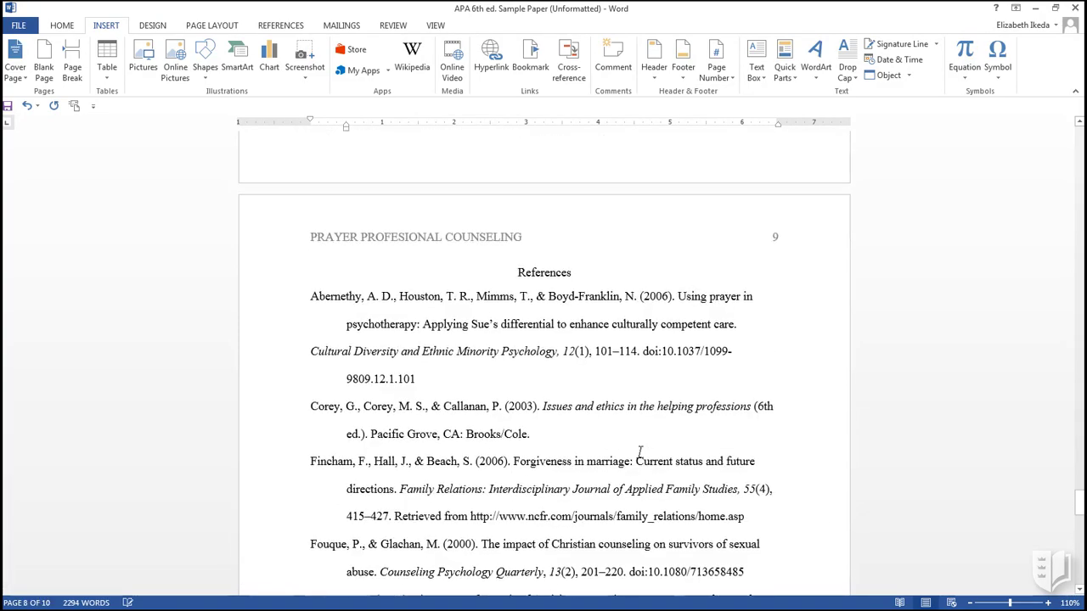